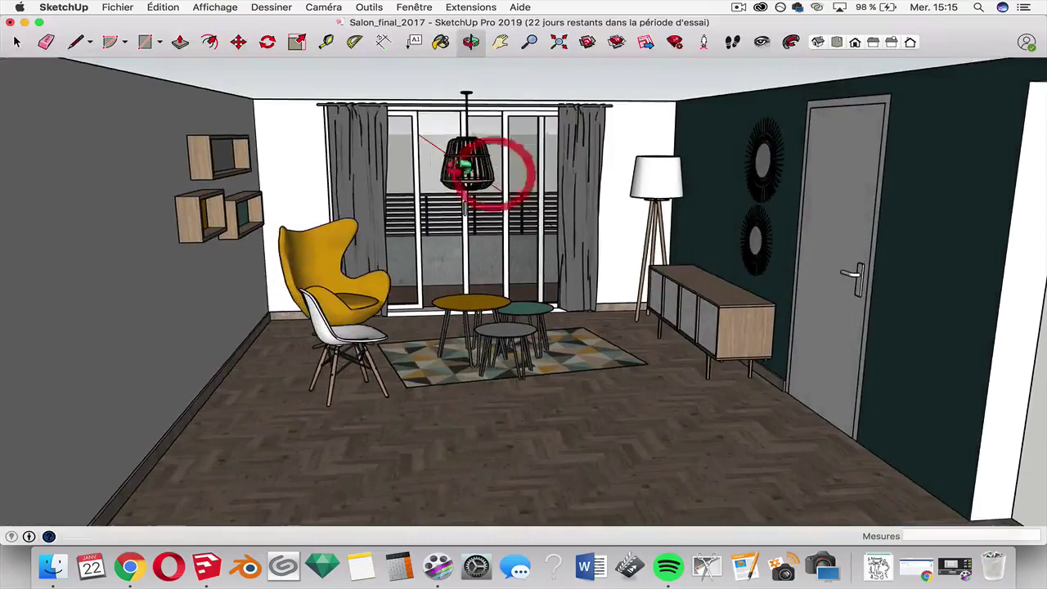
scroll(315, 164, up, 5)
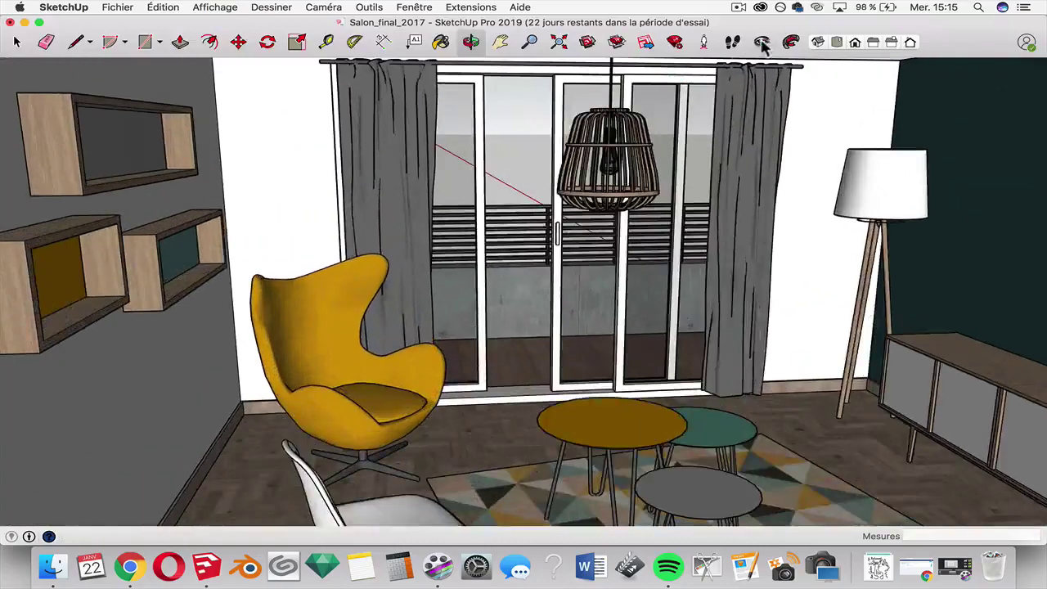
click(762, 42)
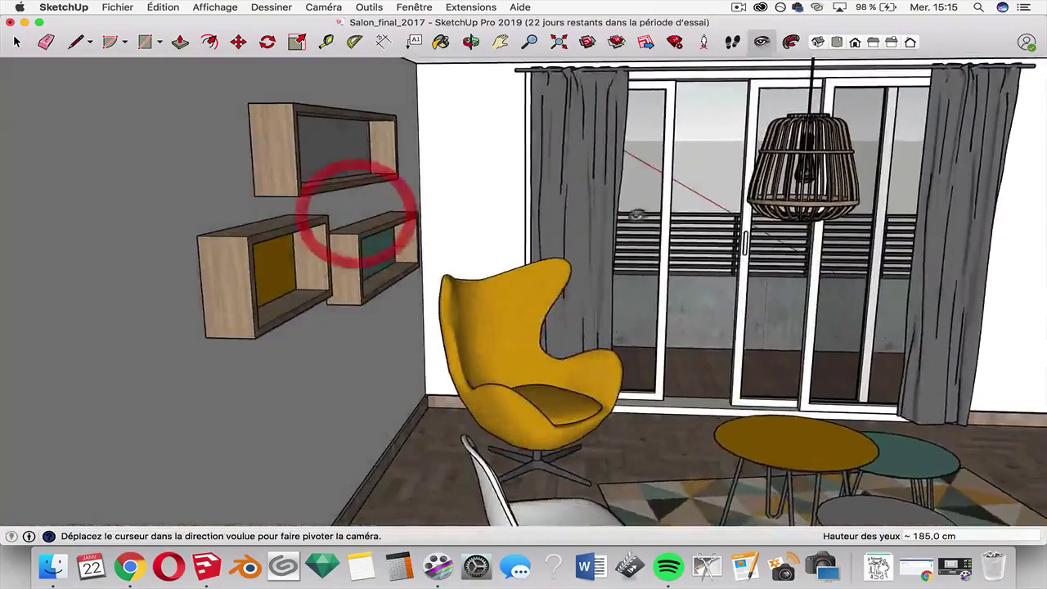
scroll(736, 237, down, 6)
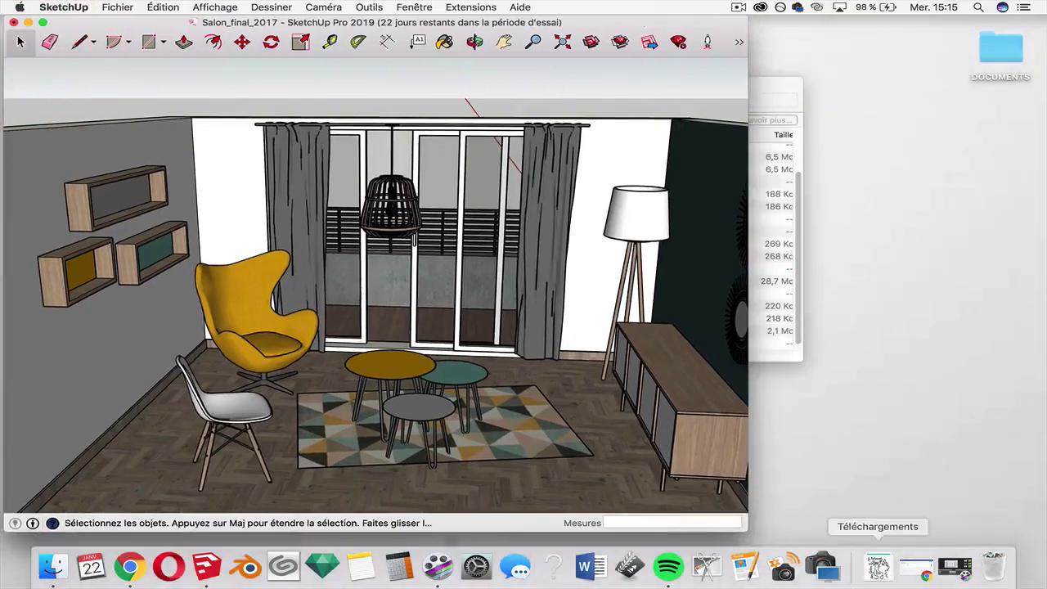
Enlarge the model window to the full screen width and turn on the display of shadows.
drag(748, 527, 1044, 543)
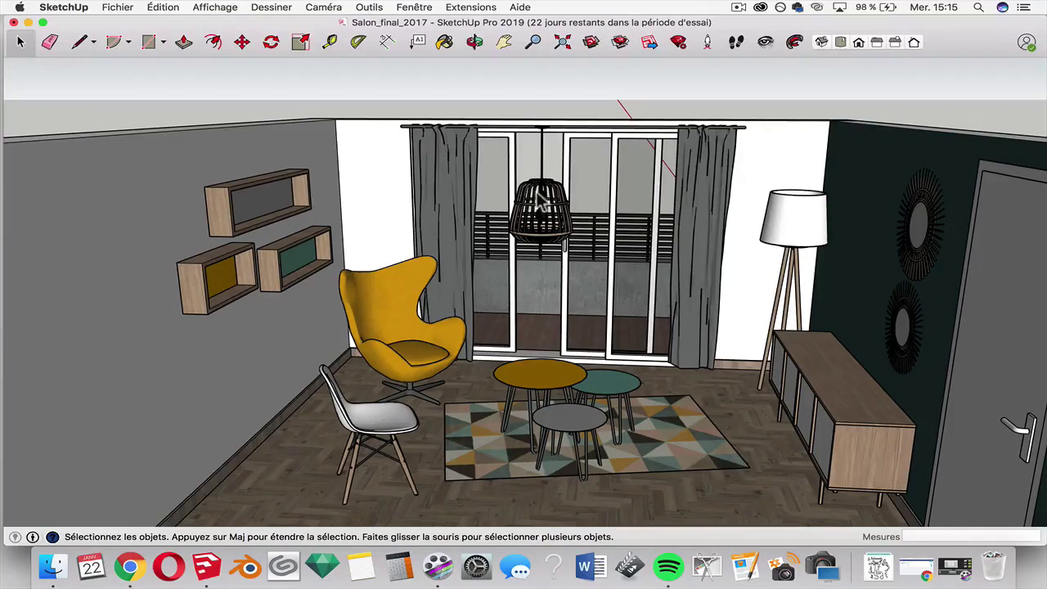
click(203, 7)
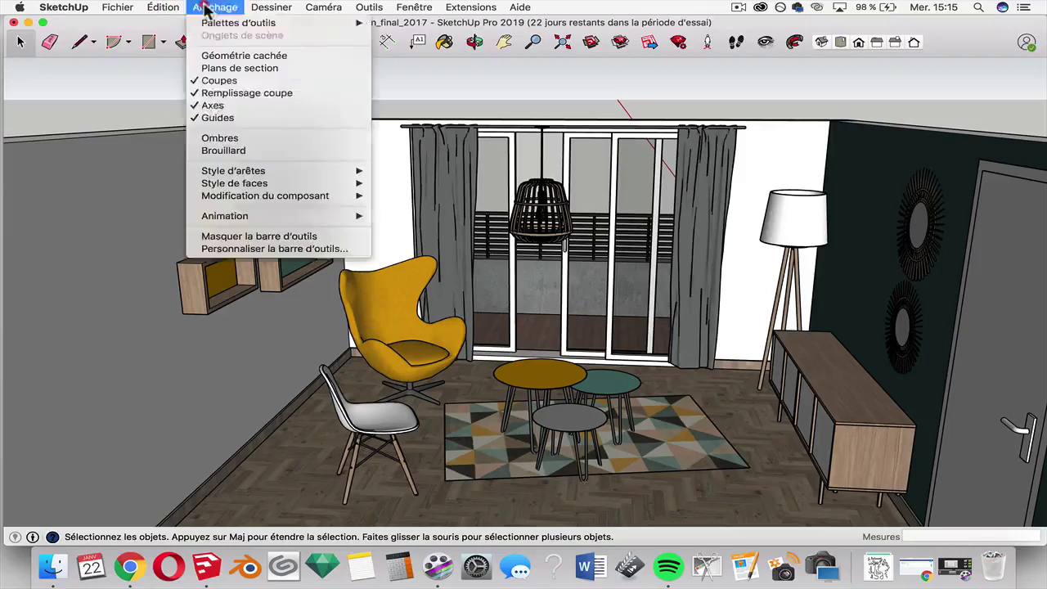
click(211, 141)
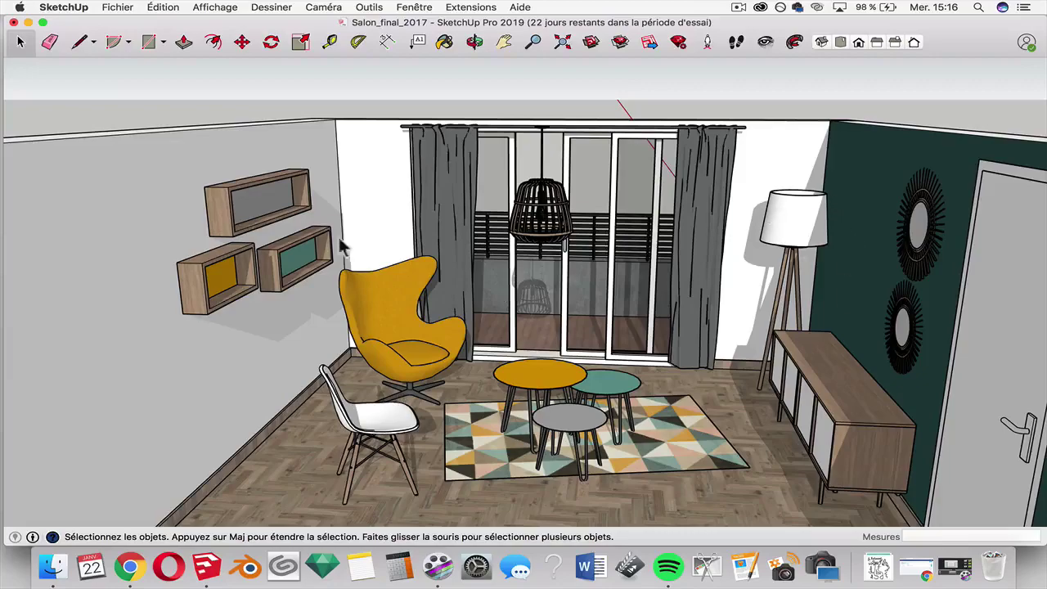
Examine the shadows cast by the wall shelves, pendant lamp, floor lamp and furniture around the living room.
scroll(315, 262, down, 2)
scroll(335, 269, up, 5)
mouse_move(334, 269)
middle_down()
mouse_move(390, 243)
mouse_move(306, 256)
mouse_move(320, 282)
middle_up()
scroll(409, 268, down, 4)
scroll(636, 364, up, 5)
middle_drag(635, 365, 678, 350)
scroll(678, 351, down, 4)
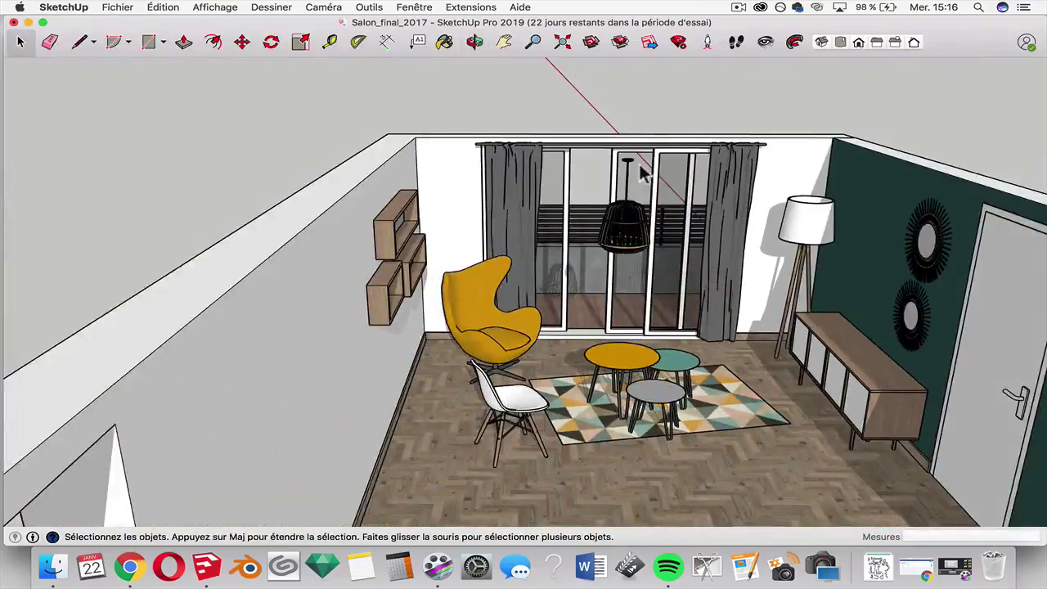
scroll(795, 194, up, 3)
middle_drag(794, 194, 761, 176)
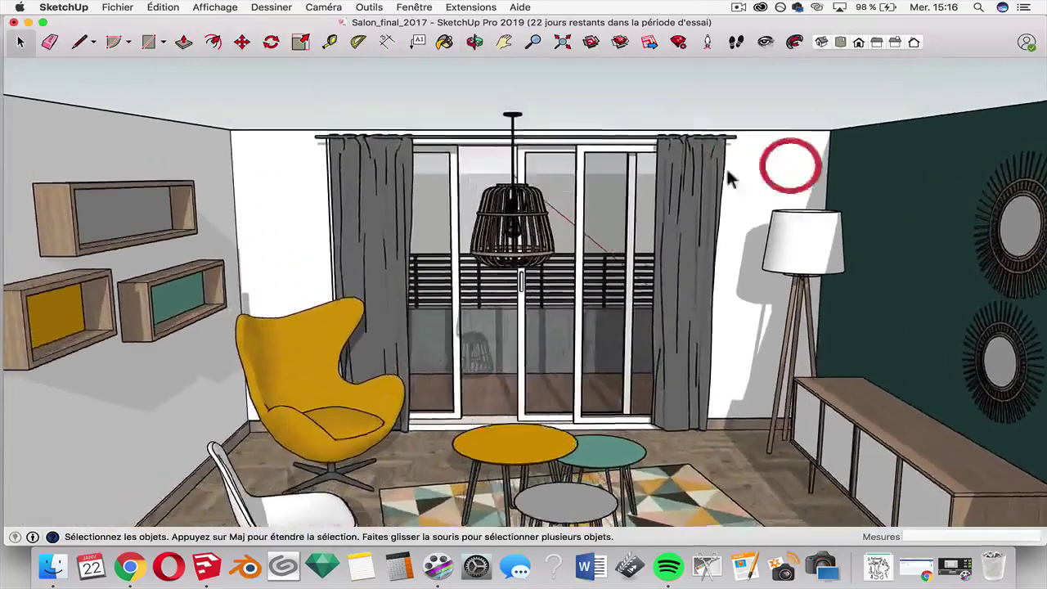
scroll(761, 176, down, 3)
scroll(786, 237, up, 2)
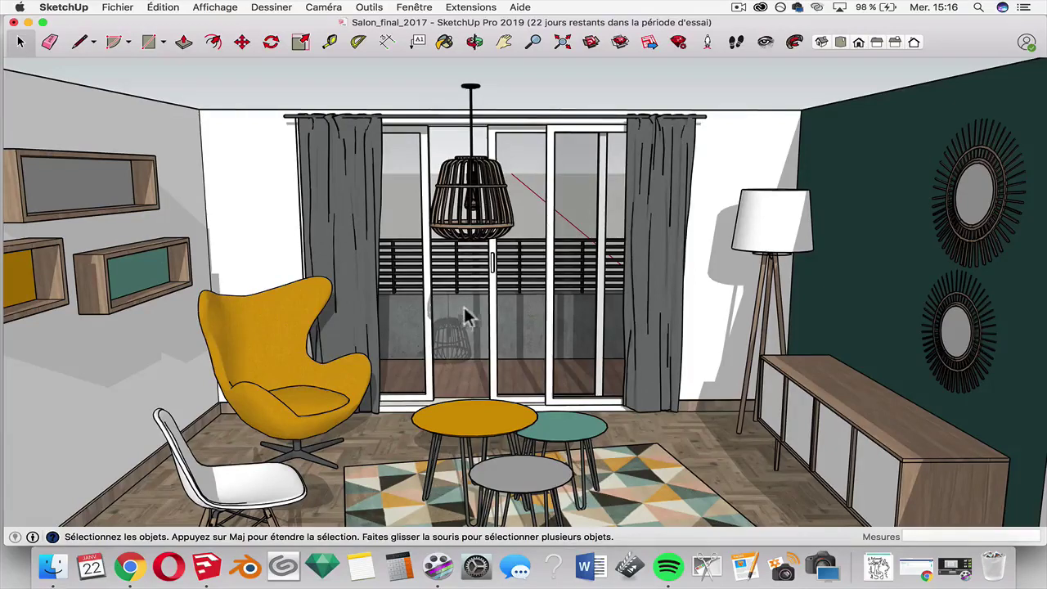
scroll(455, 194, up, 2)
scroll(455, 194, down, 4)
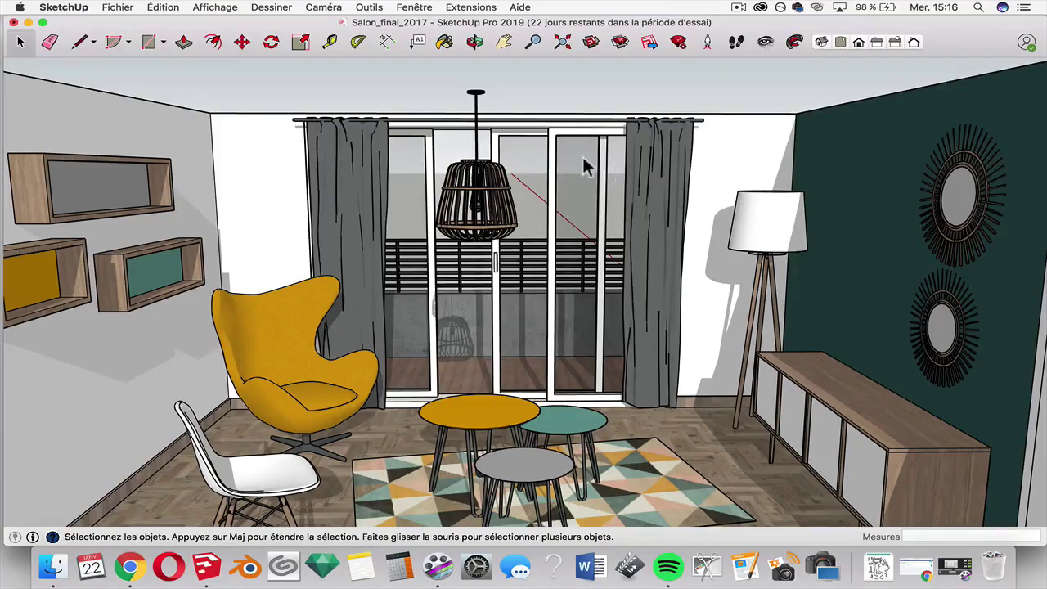
Open the shadow settings and leave their detailed options expanded.
click(406, 7)
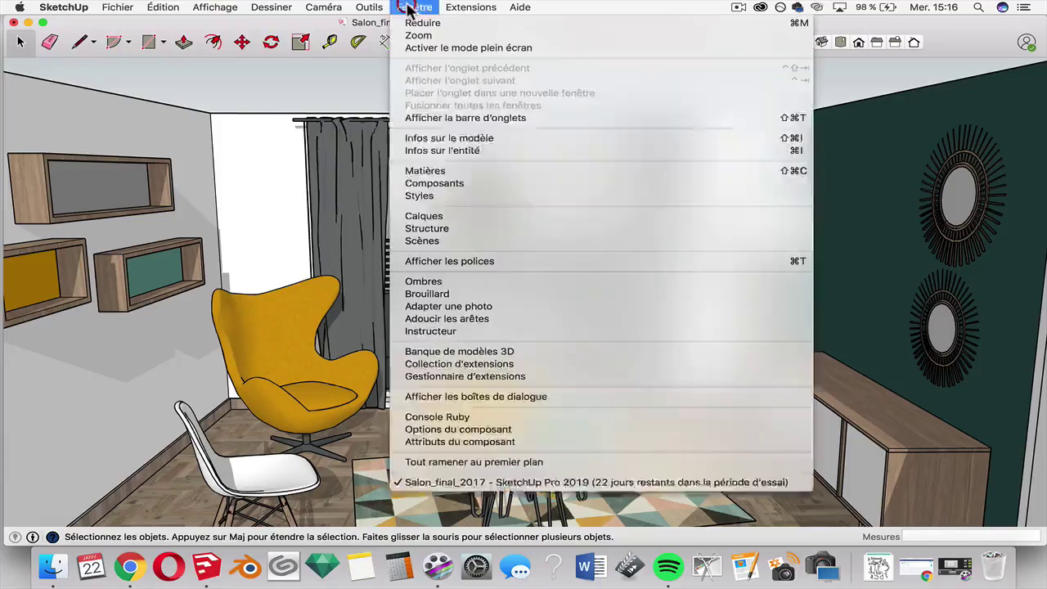
click(427, 280)
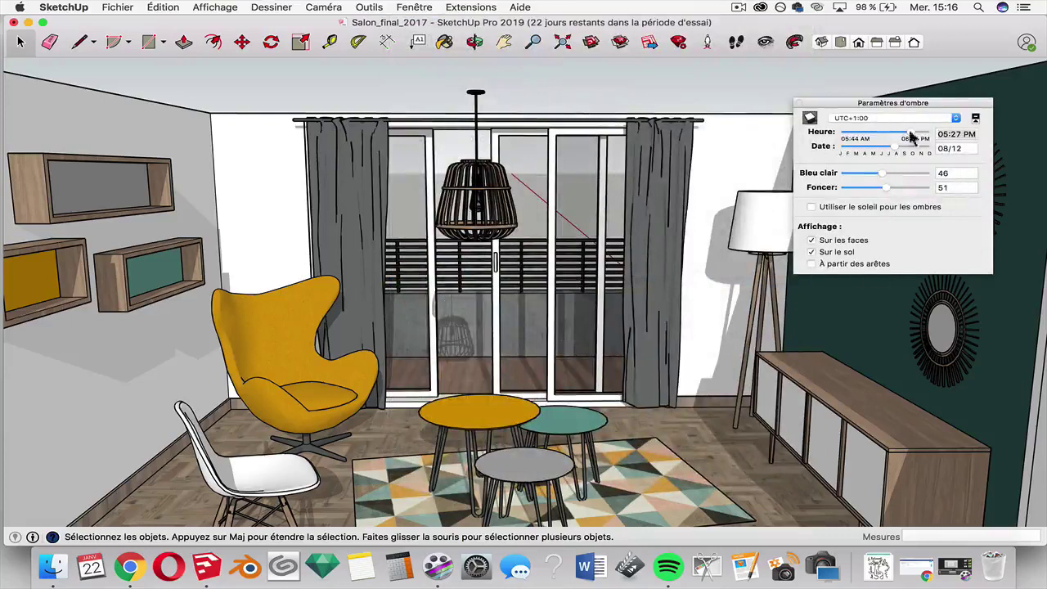
click(976, 120)
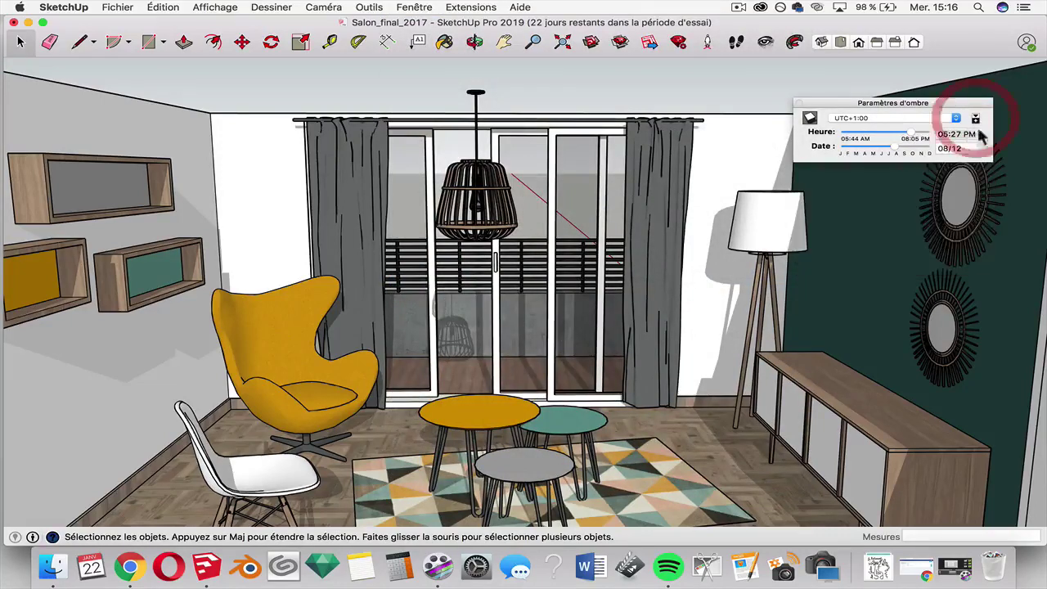
click(975, 120)
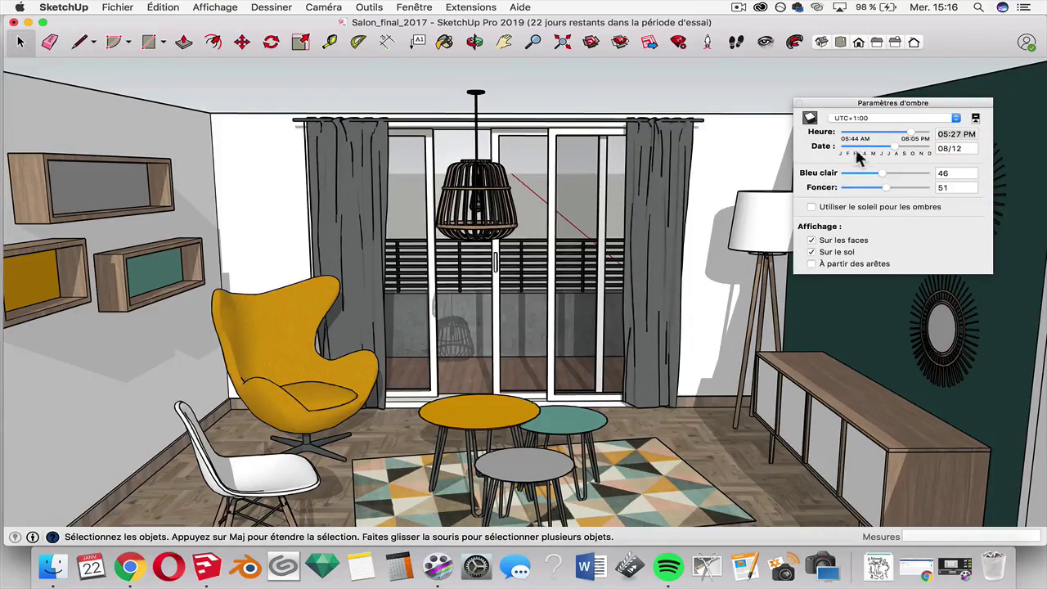
Set the shadow time to 11:51 AM and the date to 08/14, keeping the UTC+1:00 time zone.
mouse_move(856, 148)
scroll(619, 174, down, 5)
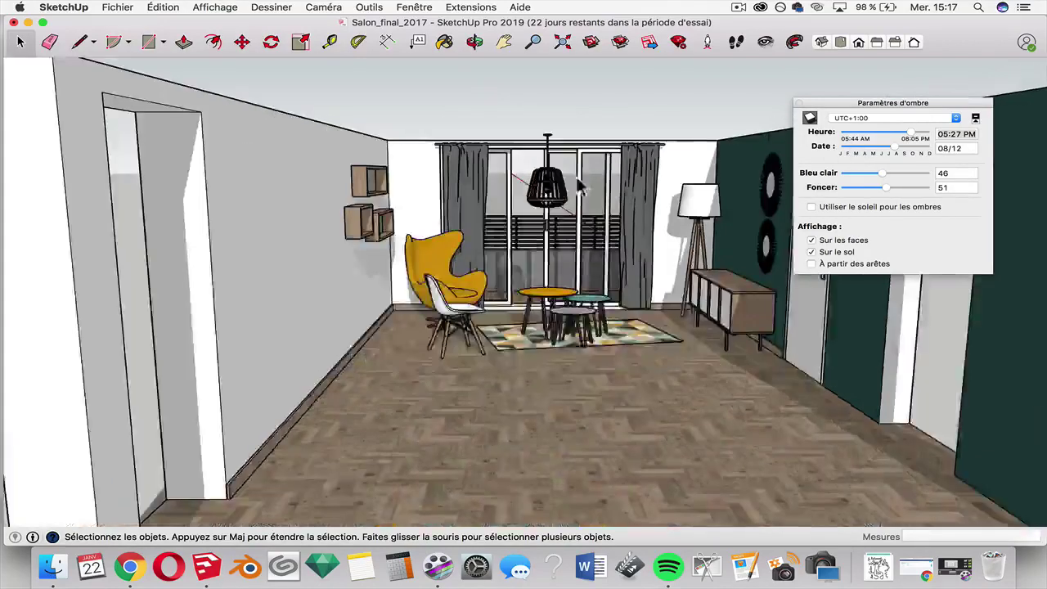
middle_drag(612, 183, 540, 290)
scroll(484, 198, down, 3)
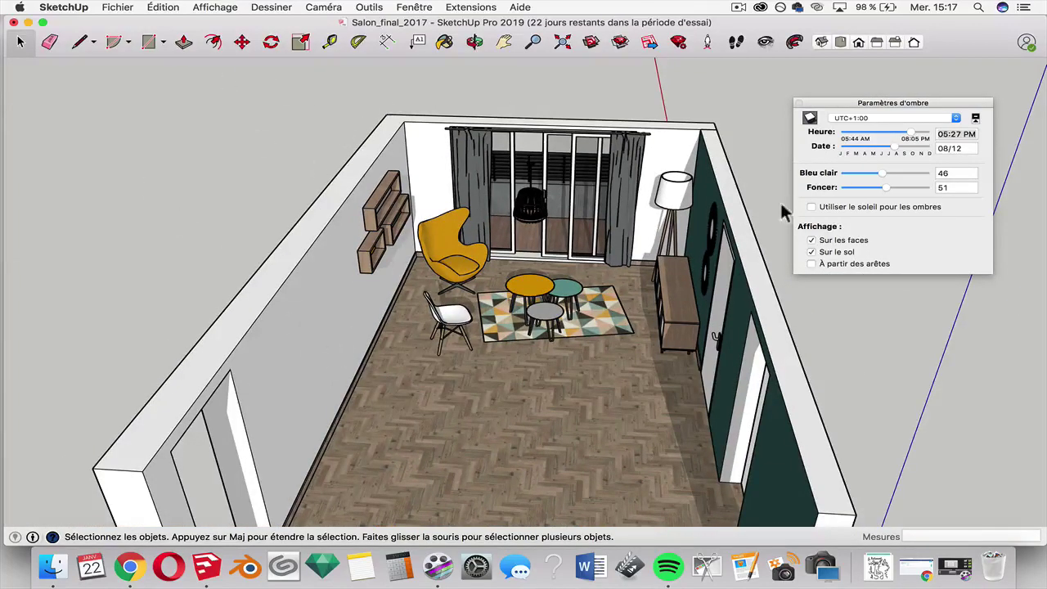
drag(914, 141, 869, 140)
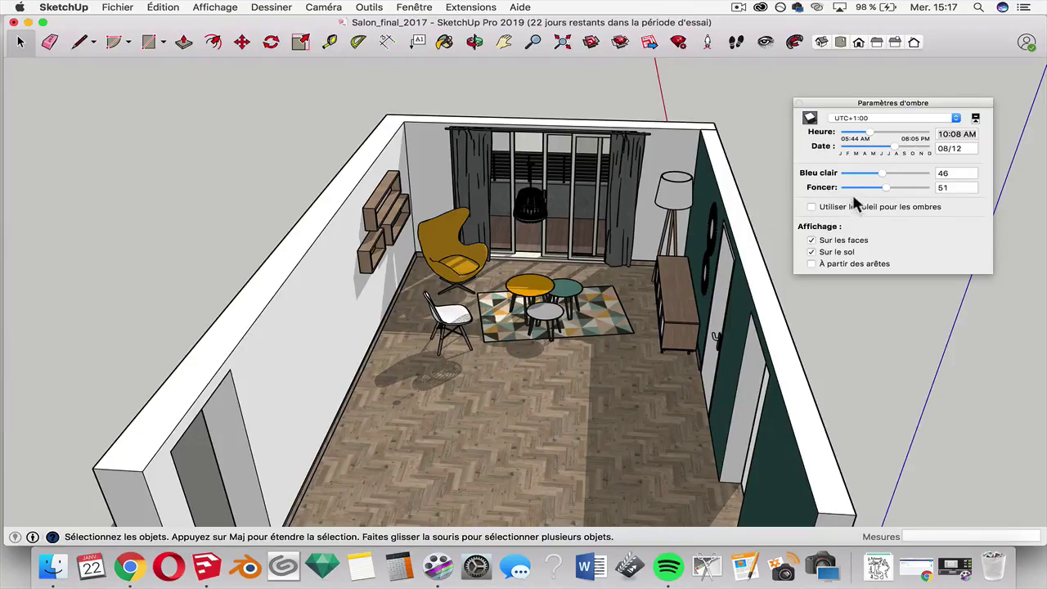
mouse_move(870, 133)
mouse_down()
mouse_move(907, 147)
mouse_move(880, 135)
mouse_up()
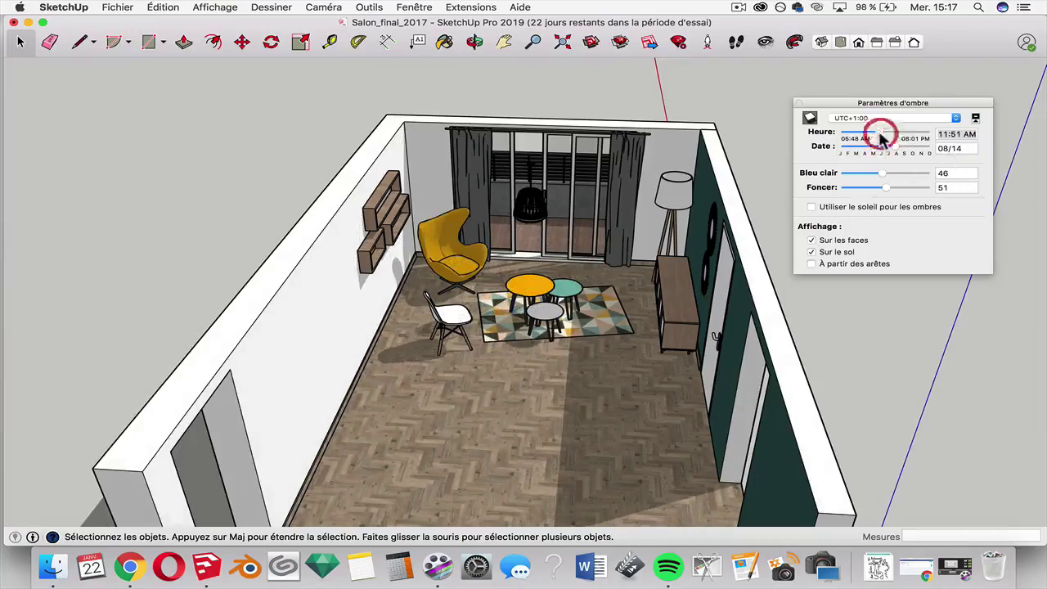
click(890, 119)
click(890, 119)
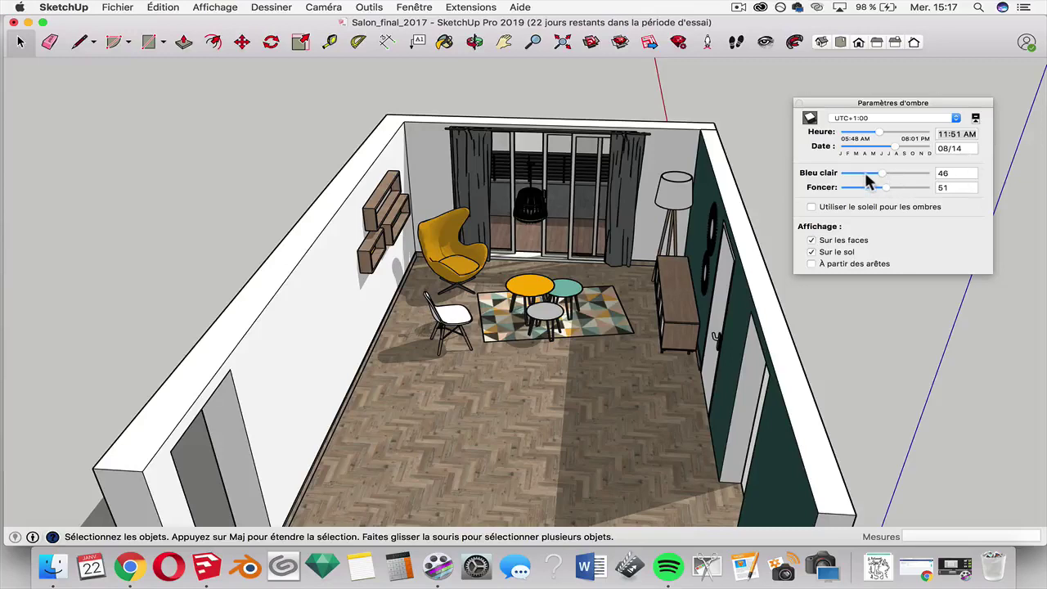
Set the shadow light intensity to 33 and the dark intensity to 64, and close the shadow settings.
drag(891, 178, 879, 195)
scroll(667, 232, up, 5)
middle_drag(652, 232, 718, 140)
scroll(347, 159, up, 5)
mouse_move(861, 174)
mouse_down()
mouse_move(908, 190)
mouse_move(884, 191)
mouse_move(896, 190)
mouse_up()
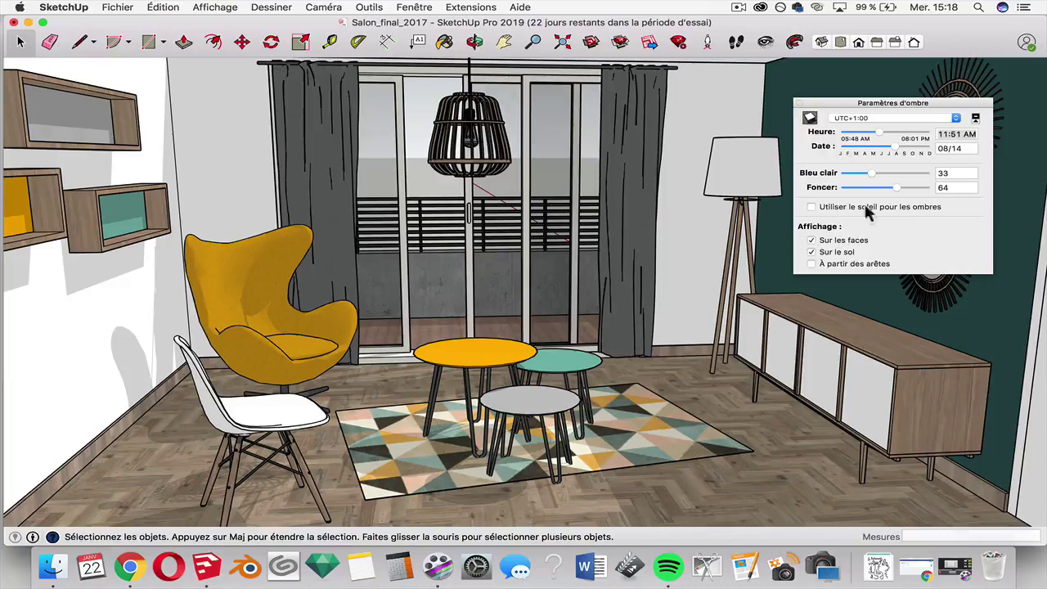
click(977, 120)
click(799, 103)
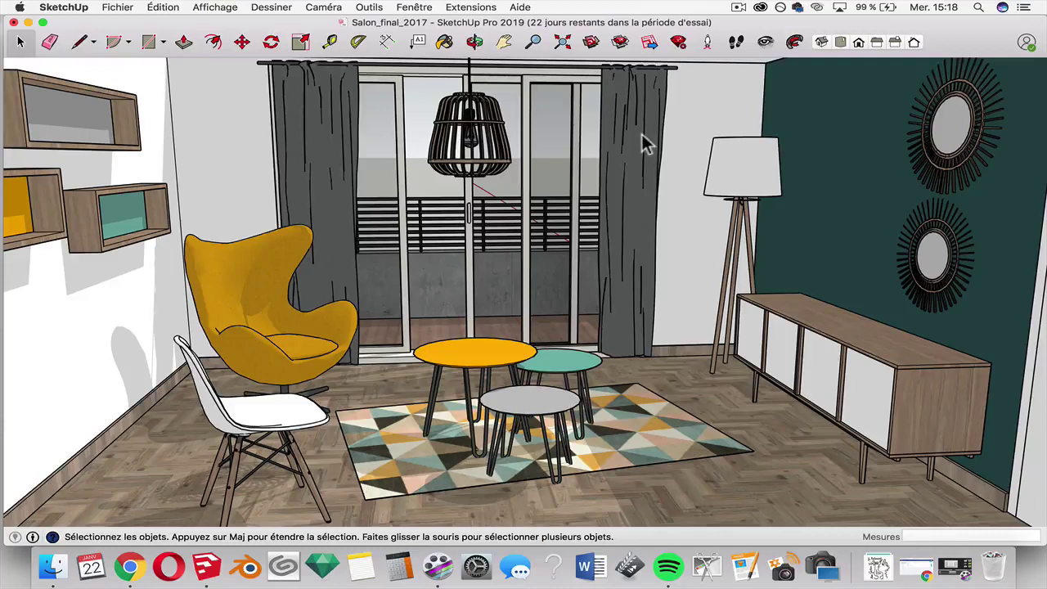
scroll(266, 238, down, 2)
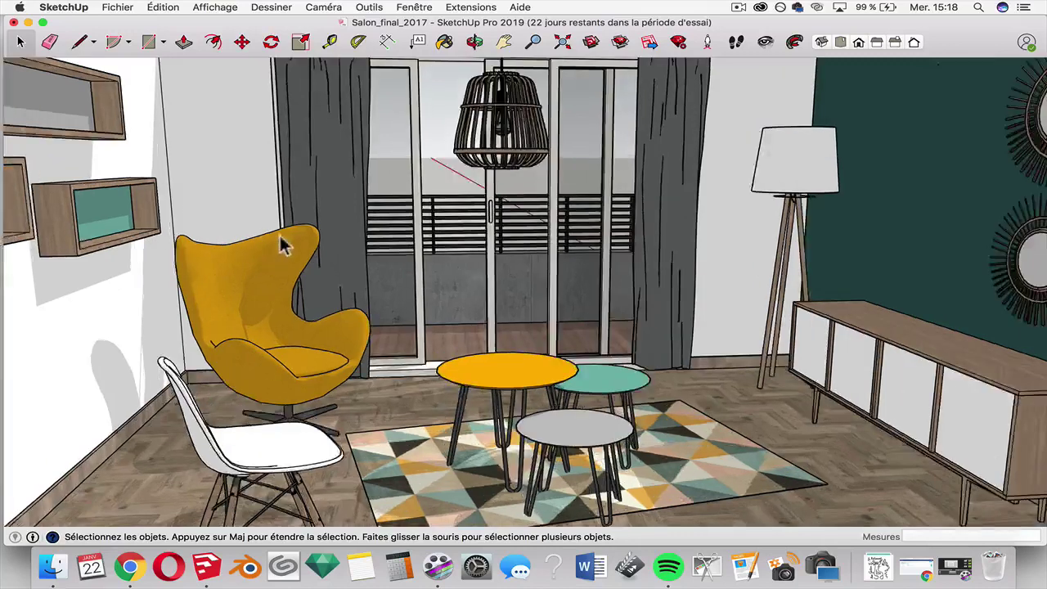
scroll(402, 232, down, 2)
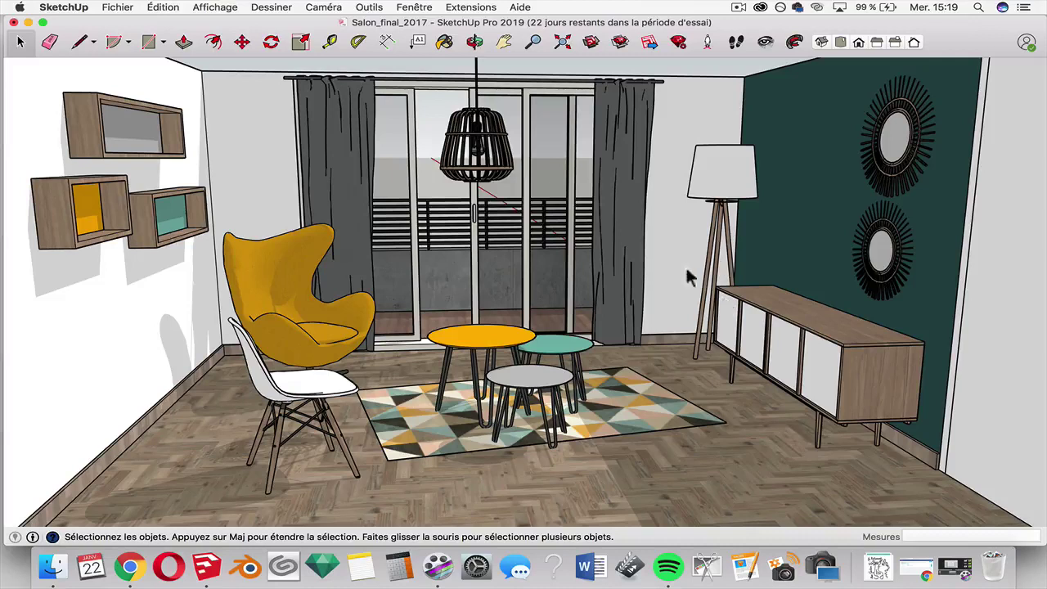
scroll(434, 143, up, 4)
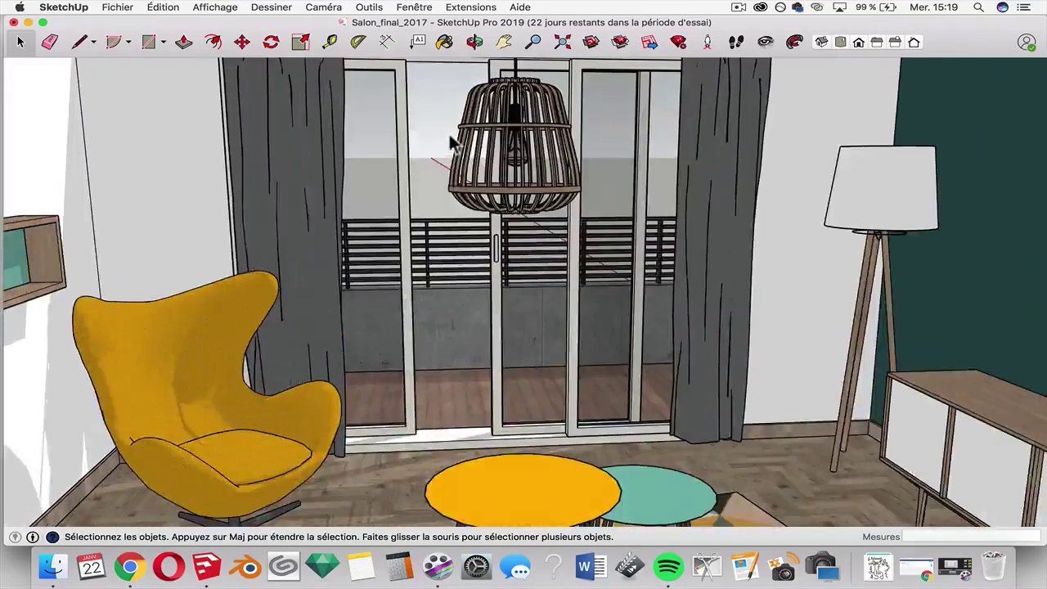
scroll(425, 160, down, 5)
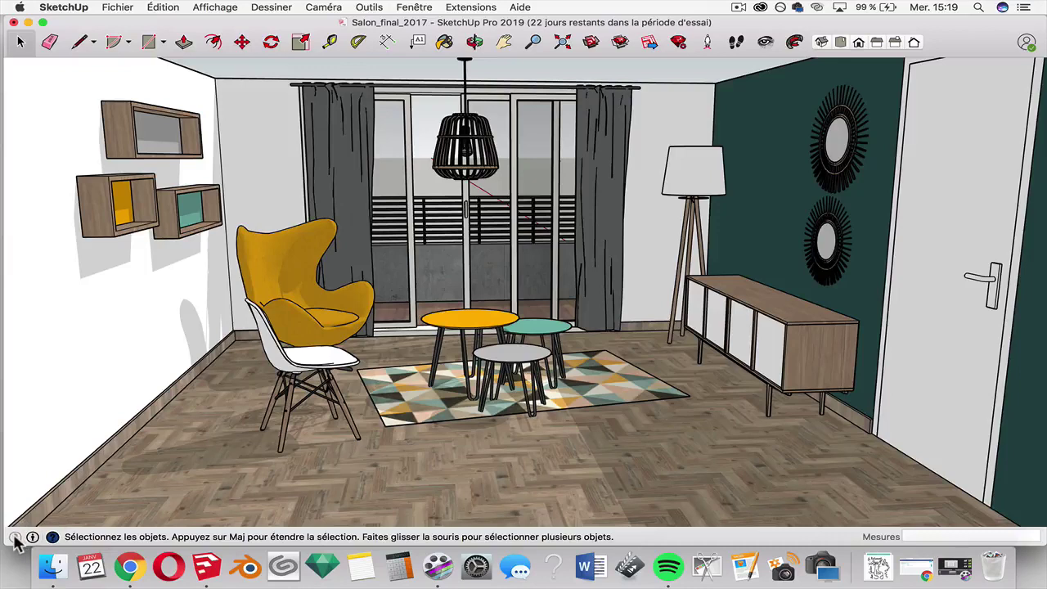
Open the model's geolocation information and start adding a location.
mouse_move(15, 543)
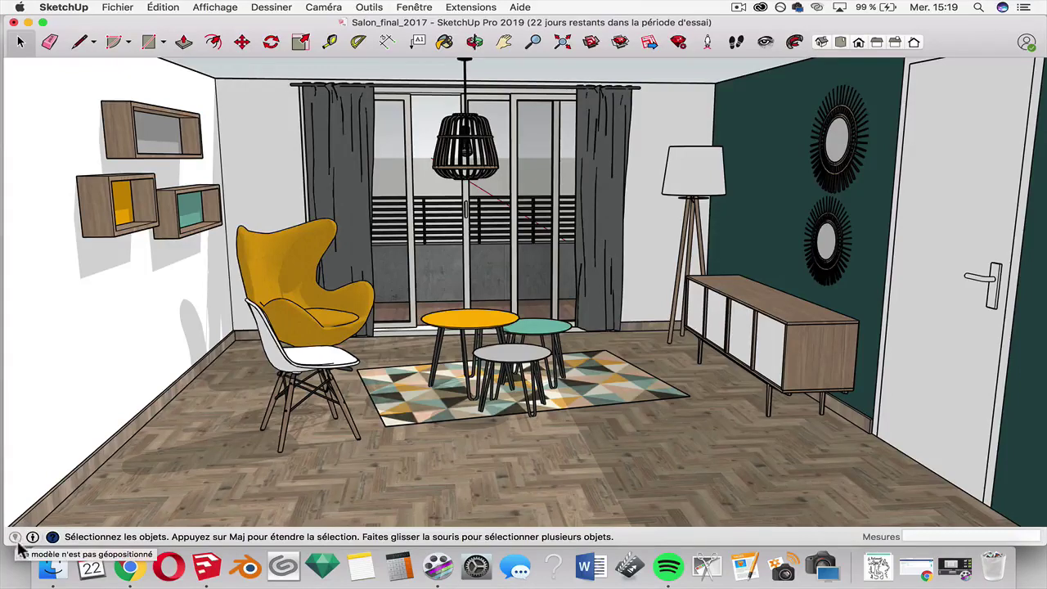
click(16, 540)
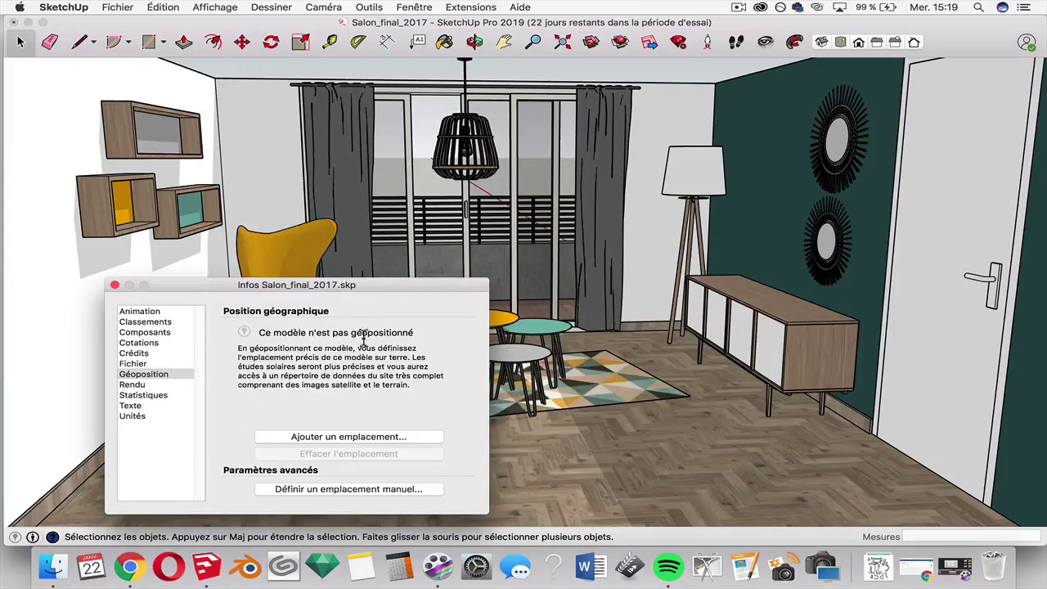
click(356, 441)
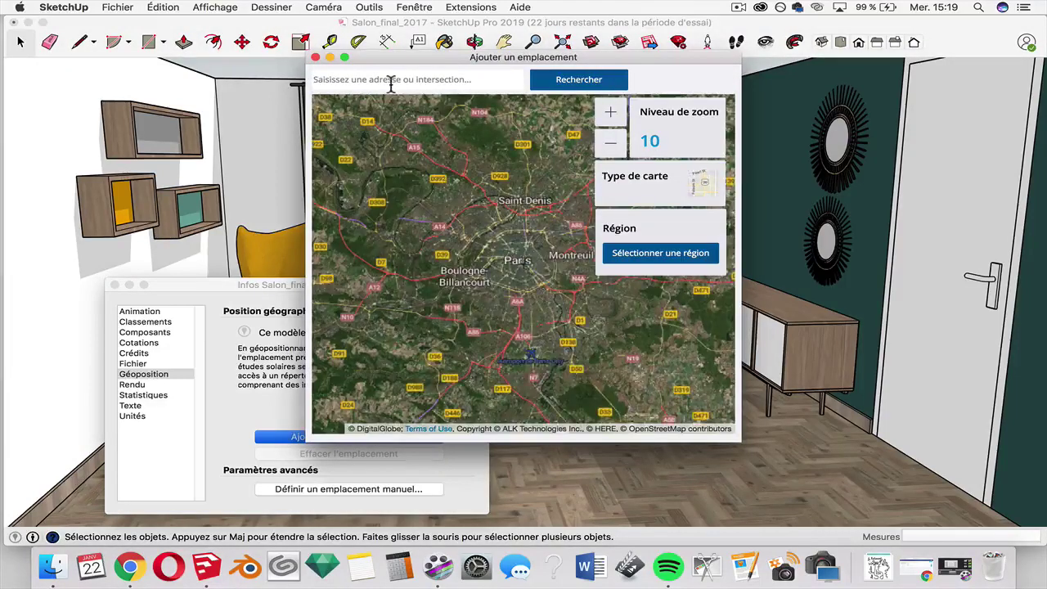
Select a region around Rue Réaumur in Paris at zoom level 18 and import it as the model's location.
scroll(524, 250, down, 3)
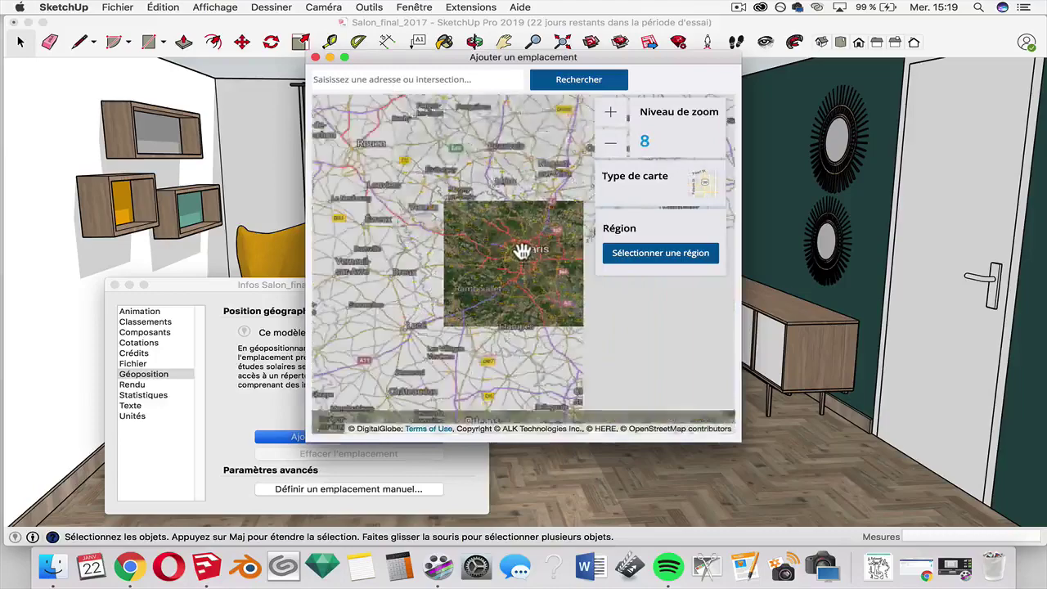
scroll(524, 251, up, 7)
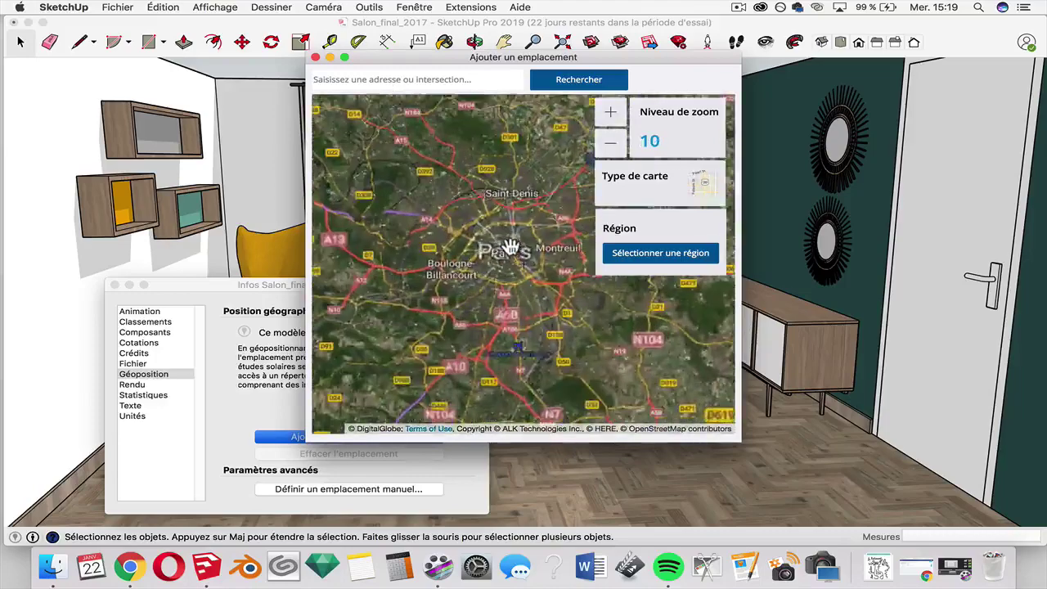
scroll(499, 243, up, 2)
scroll(498, 243, down, 1)
scroll(468, 279, up, 1)
scroll(469, 283, up, 2)
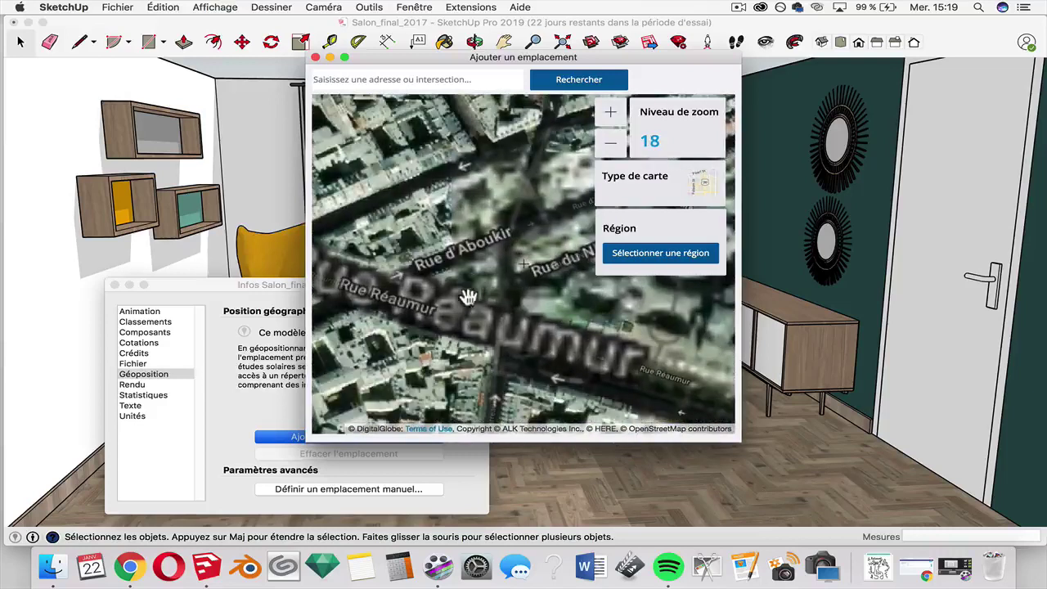
drag(456, 290, 502, 246)
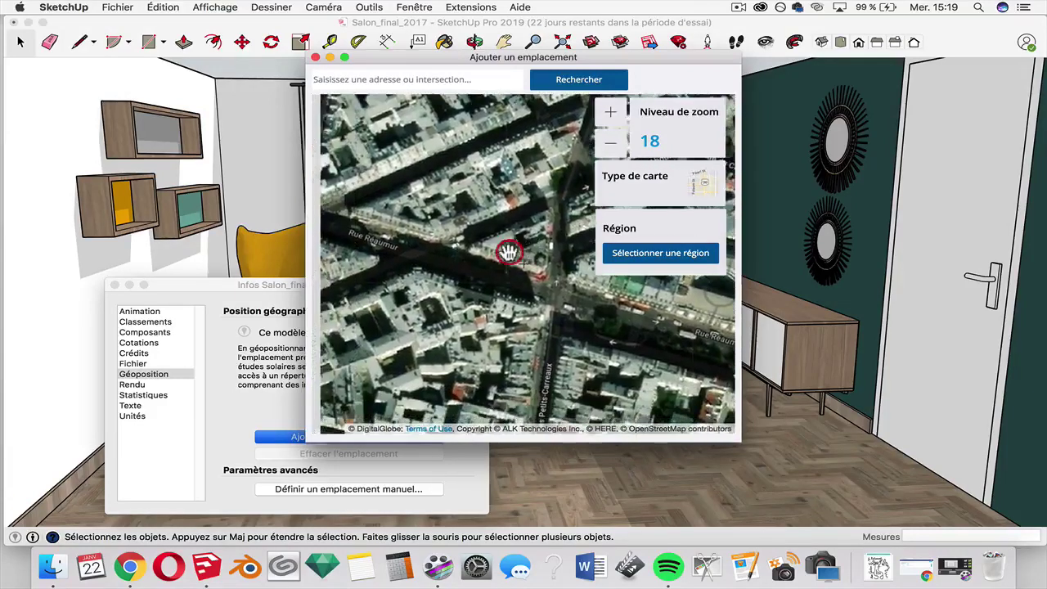
click(659, 254)
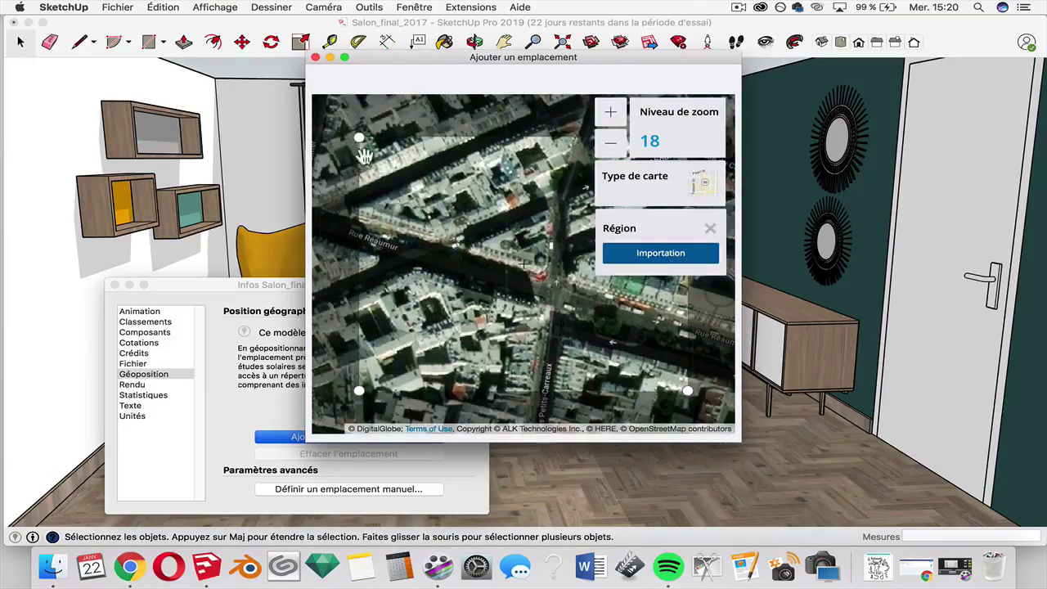
click(668, 255)
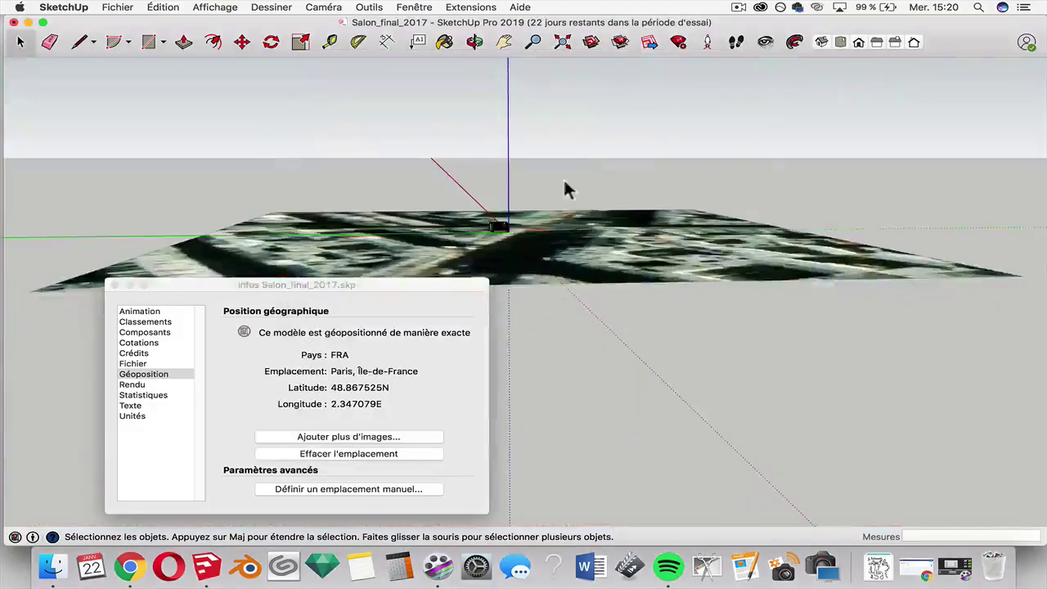
Examine from above where the room sits on the imported satellite image.
middle_drag(563, 178, 573, 262)
scroll(562, 303, down, 3)
scroll(515, 245, up, 10)
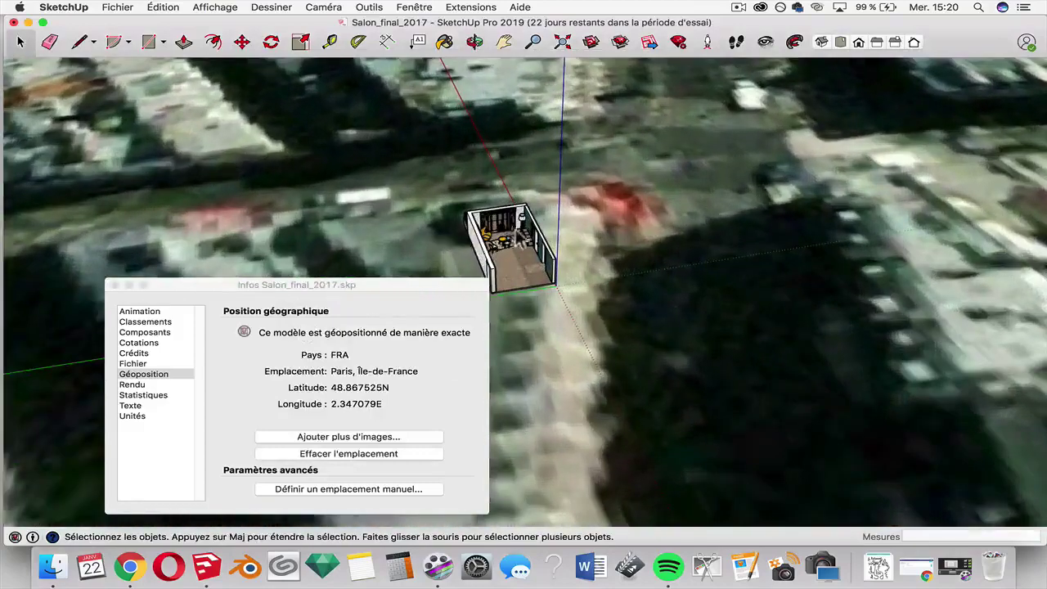
Examine the room's position and orientation relative to the surrounding streets and buildings on the satellite image.
middle_drag(511, 222, 716, 240)
scroll(694, 240, down, 5)
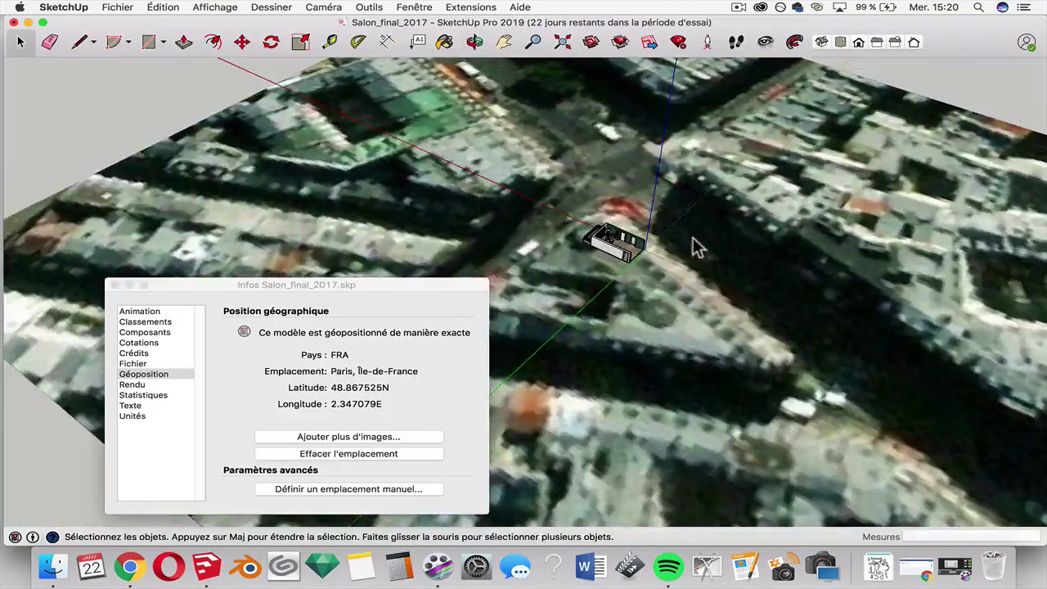
scroll(694, 237, down, 3)
scroll(663, 238, up, 6)
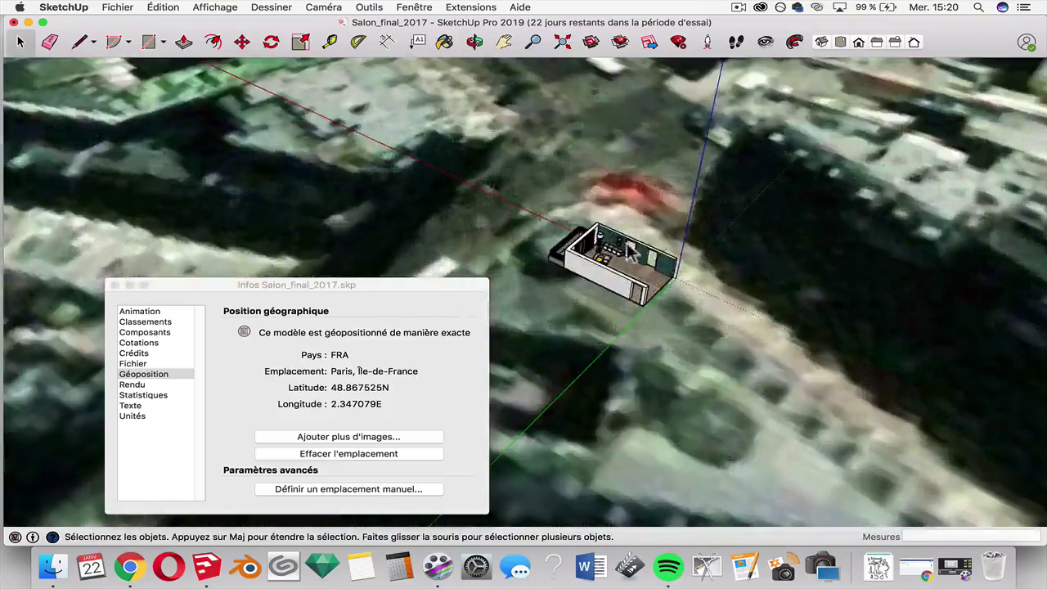
scroll(632, 251, down, 8)
middle_drag(654, 266, 733, 394)
scroll(613, 218, up, 6)
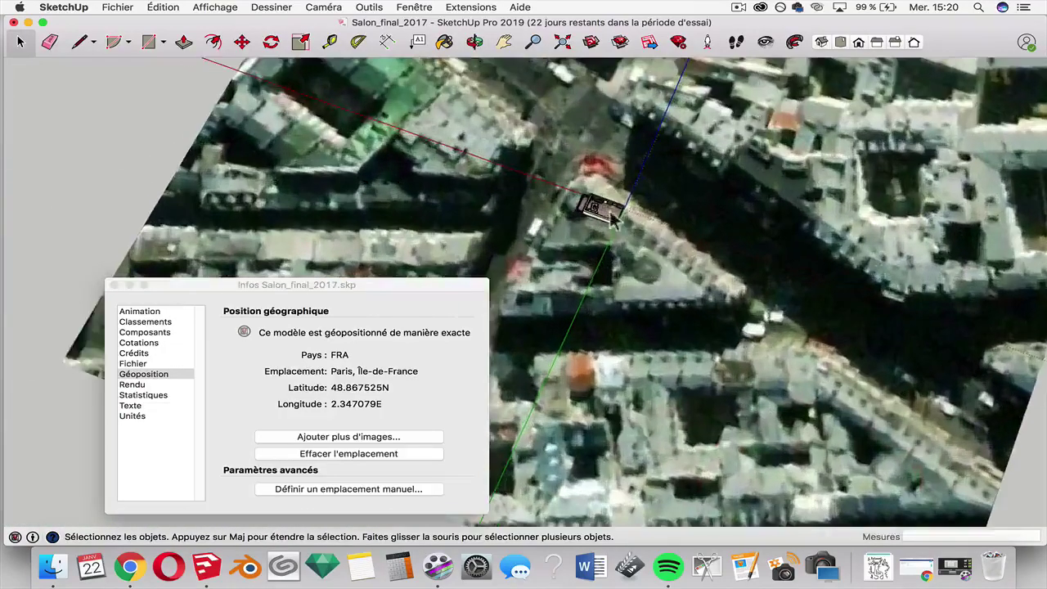
scroll(615, 219, up, 4)
Select the whole room with its balcony and move it about 5.6 m away from the origin toward the street junction.
drag(642, 268, 806, 344)
scroll(724, 257, down, 3)
click(249, 43)
scroll(605, 270, up, 5)
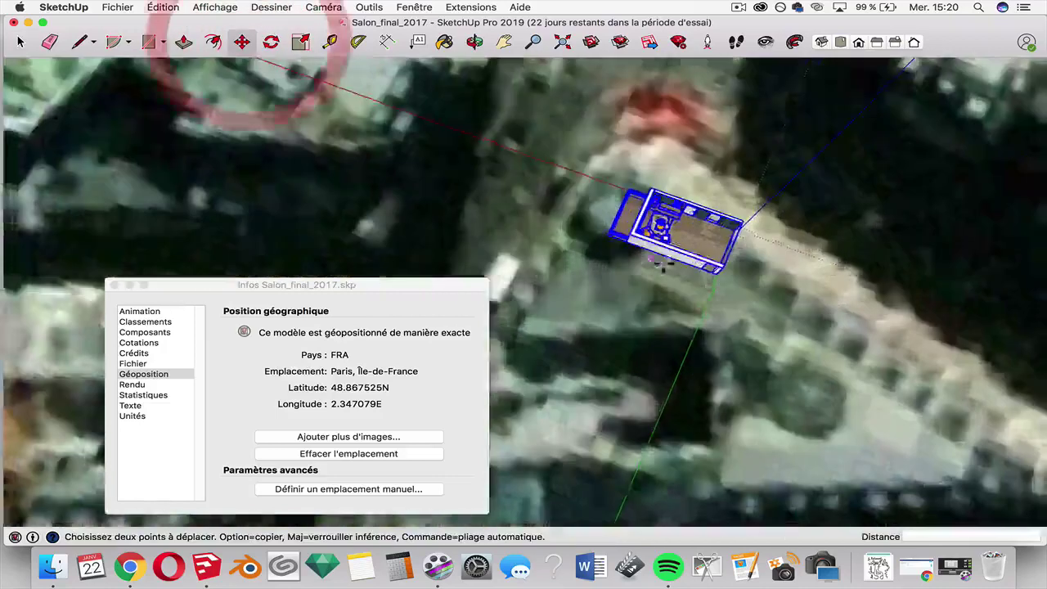
click(702, 290)
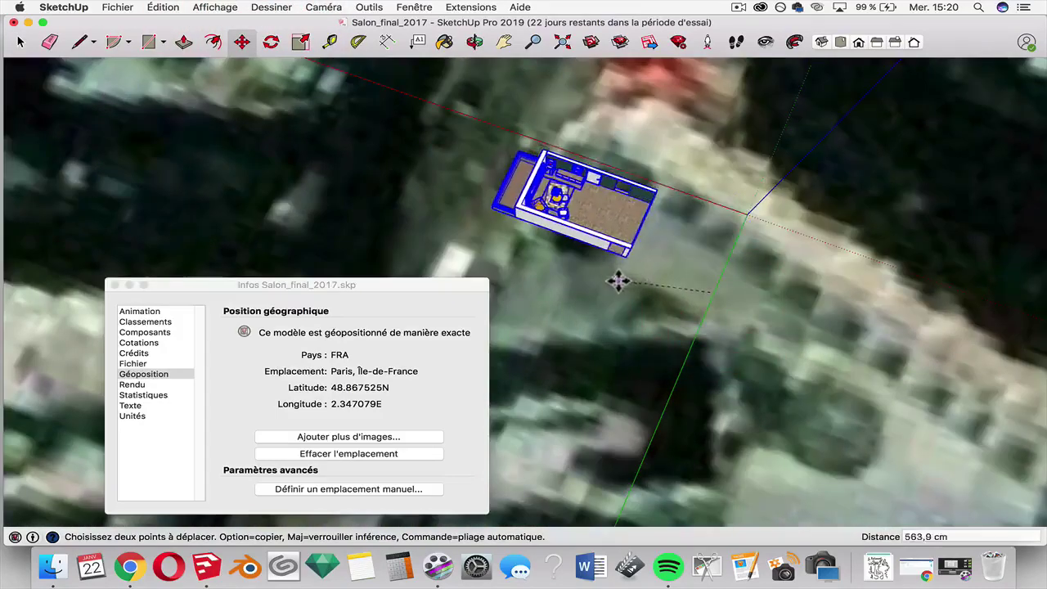
click(615, 279)
Rotate the selected room slightly on the ground plane about a point just outside its side wall.
scroll(645, 227, down, 3)
scroll(618, 197, up, 3)
middle_drag(582, 199, 842, 140)
click(271, 42)
click(664, 242)
click(639, 248)
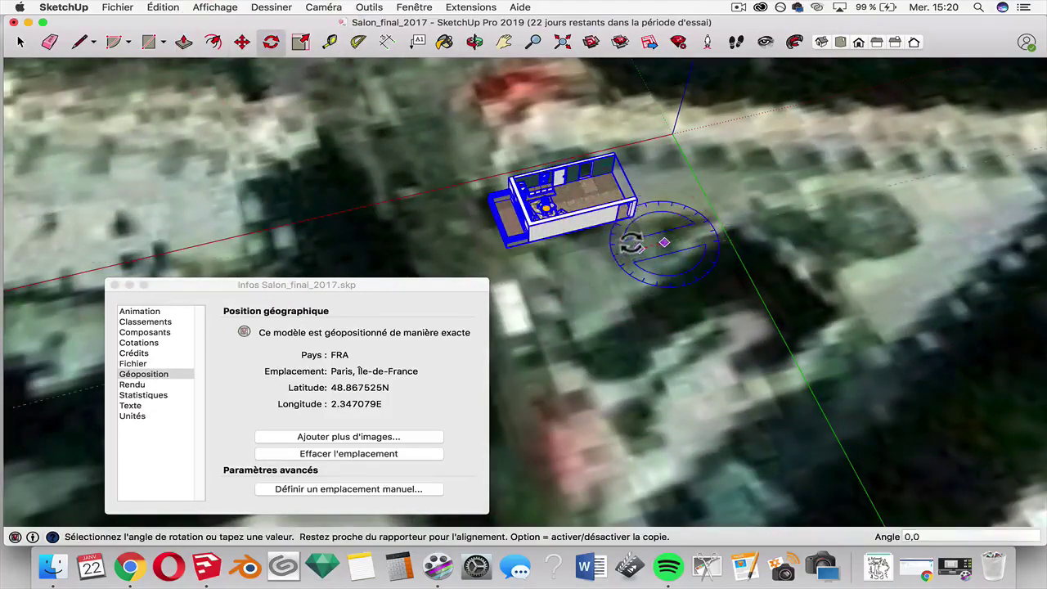
click(495, 266)
Search for "ombres" to reopen the shadow settings and set the shadow time to 09:55 AM for the repositioned room.
scroll(482, 250, down, 3)
middle_drag(689, 245, 638, 140)
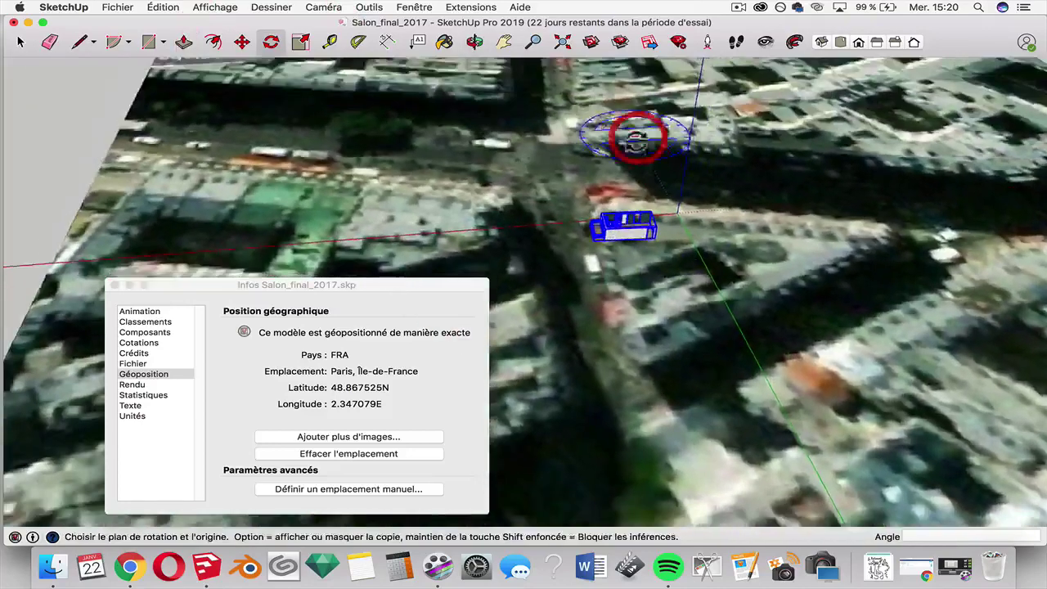
scroll(629, 180, up, 5)
middle_drag(583, 282, 876, 241)
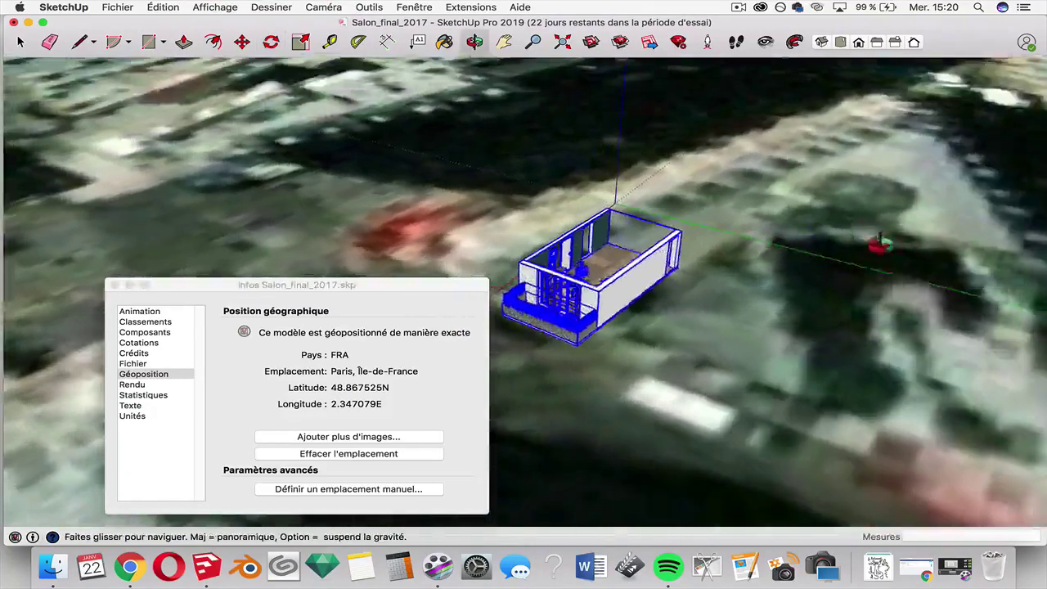
scroll(854, 222, up, 5)
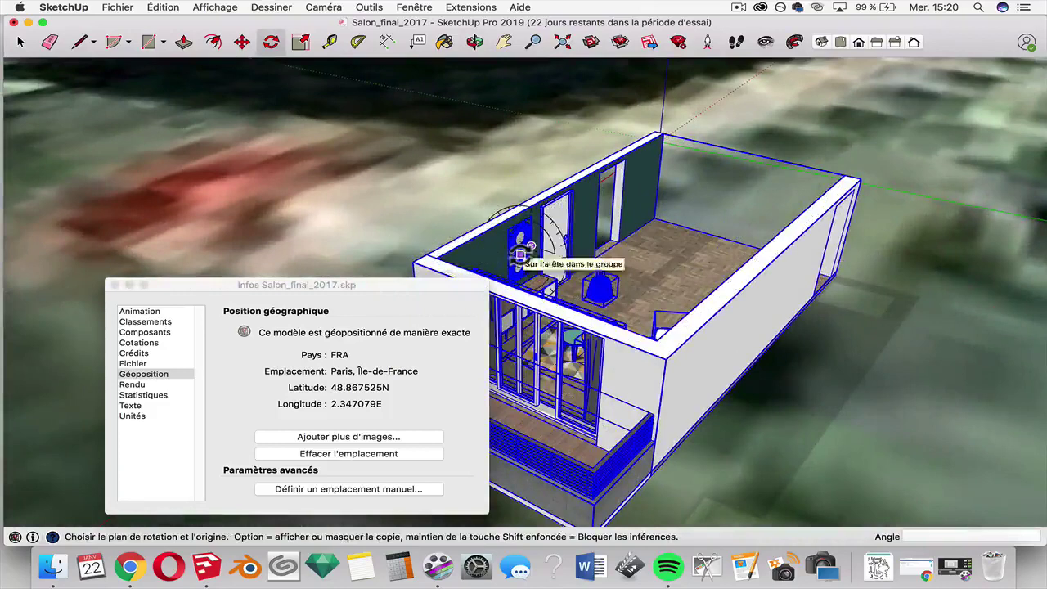
click(527, 7)
text(ombres)
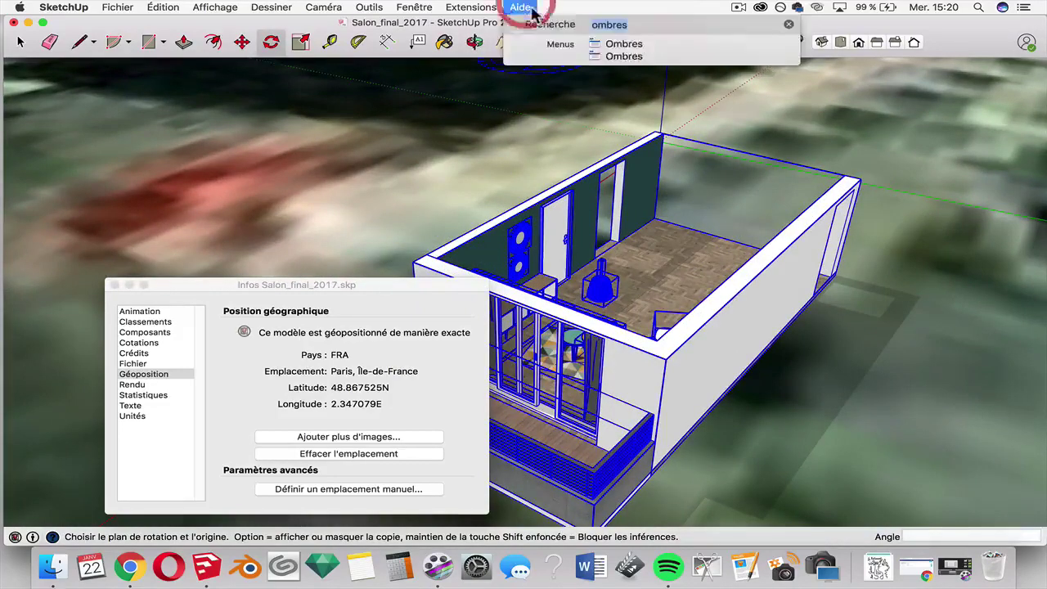
click(620, 55)
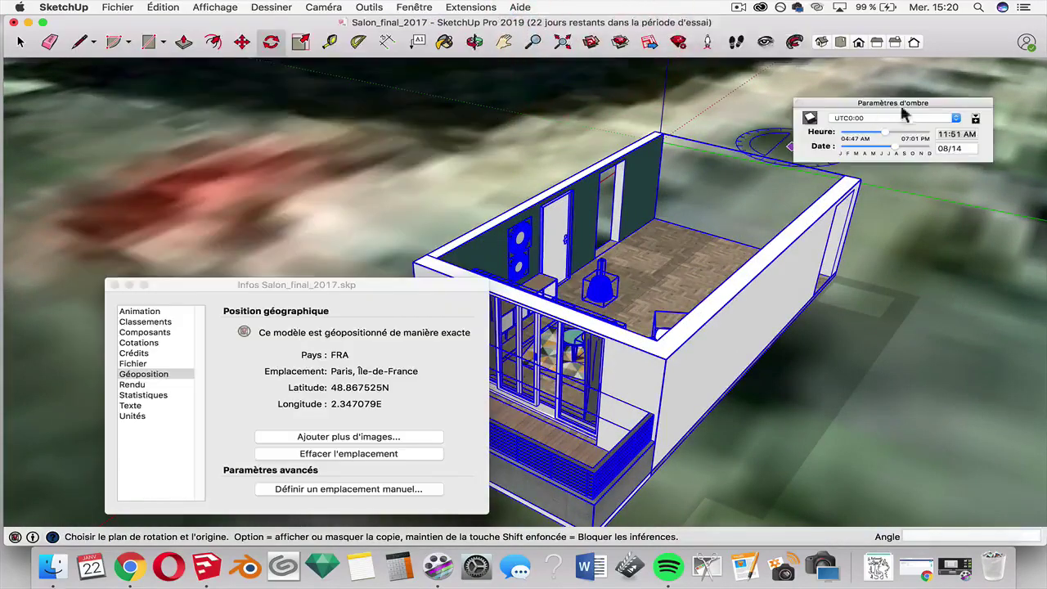
mouse_move(874, 139)
mouse_down()
mouse_move(842, 138)
mouse_move(876, 139)
mouse_up()
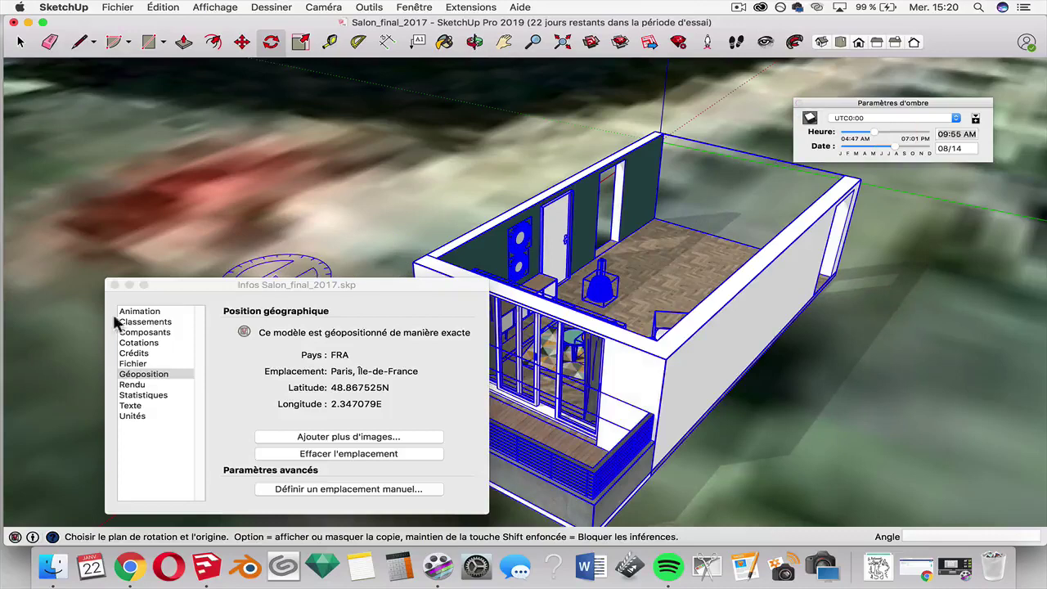
Close the model information and examine the georeferenced room and its shadows from several sides on the satellite image.
click(112, 285)
scroll(446, 274, down, 10)
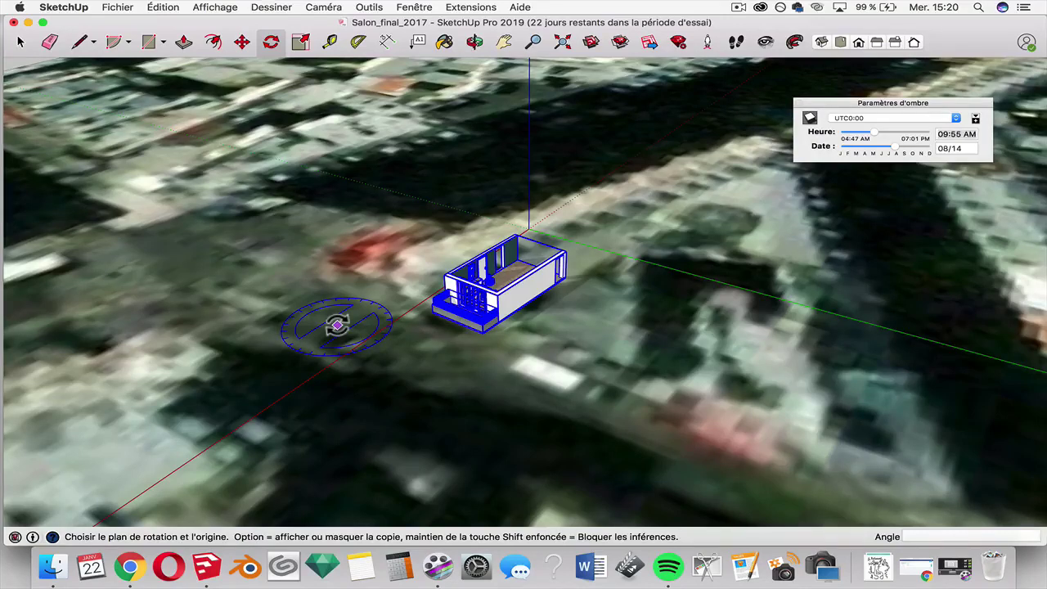
middle_drag(605, 279, 577, 270)
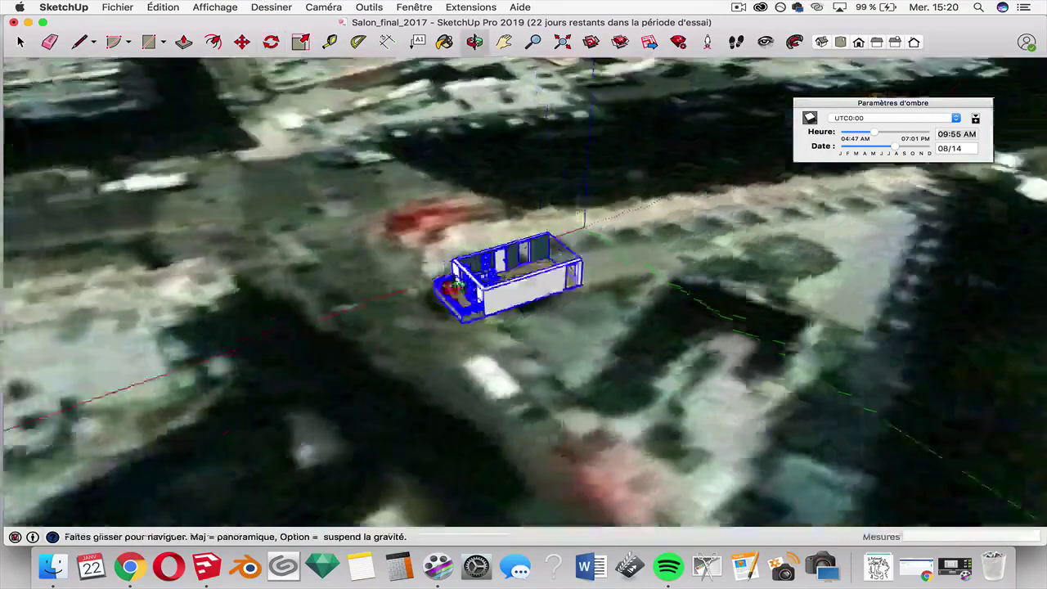
middle_drag(579, 217, 234, 273)
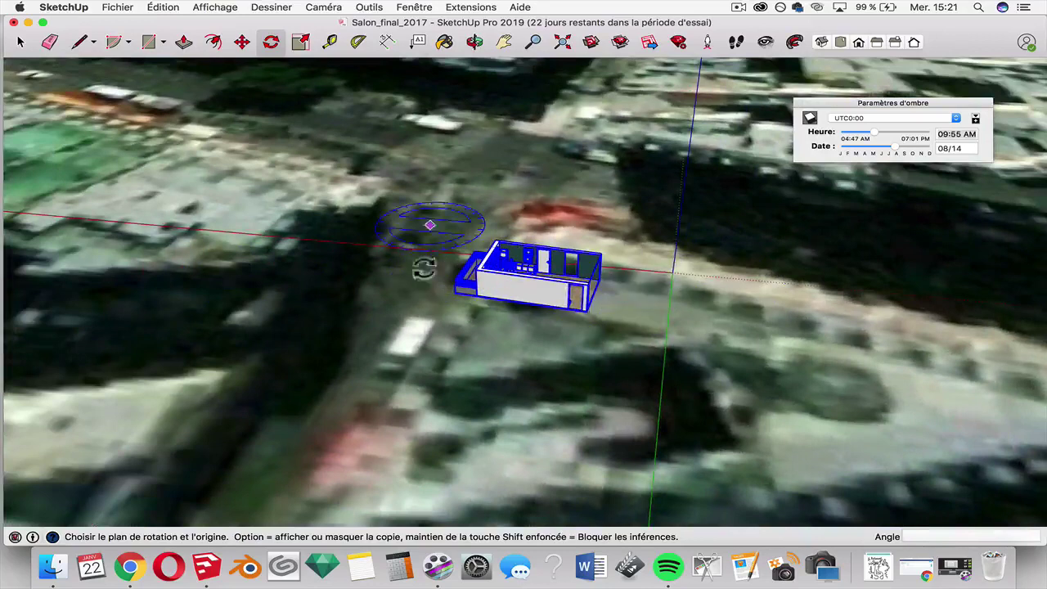